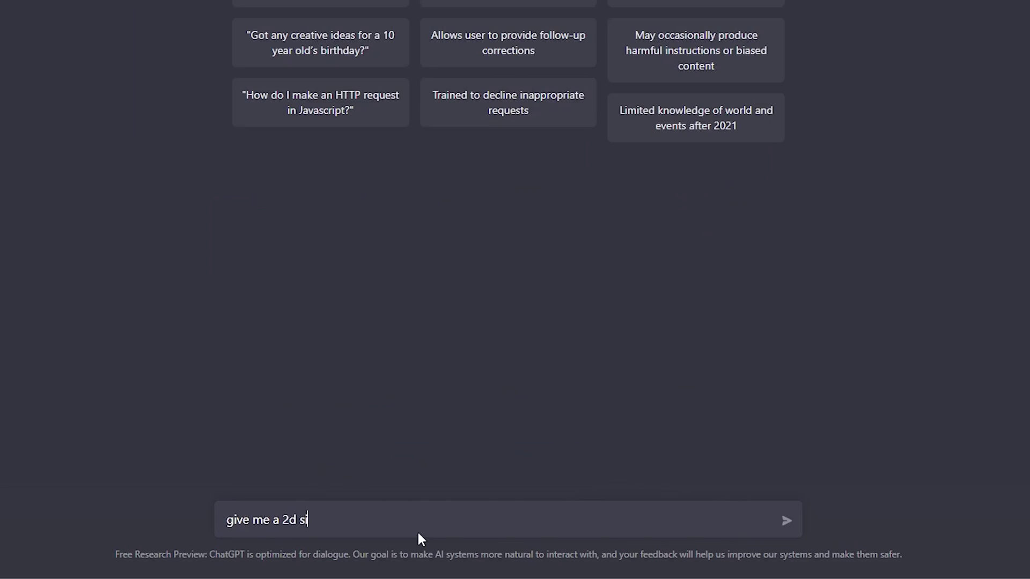
Step: Ask ChatGPT for a simple 2D video game idea buildable in Unity and read the reply
text( make using Unity)
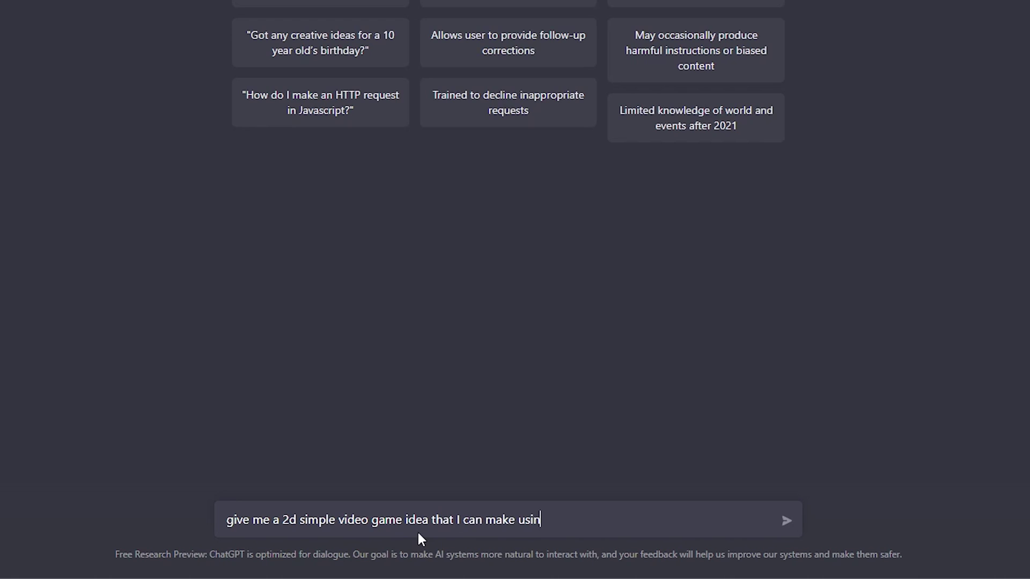
key(Return)
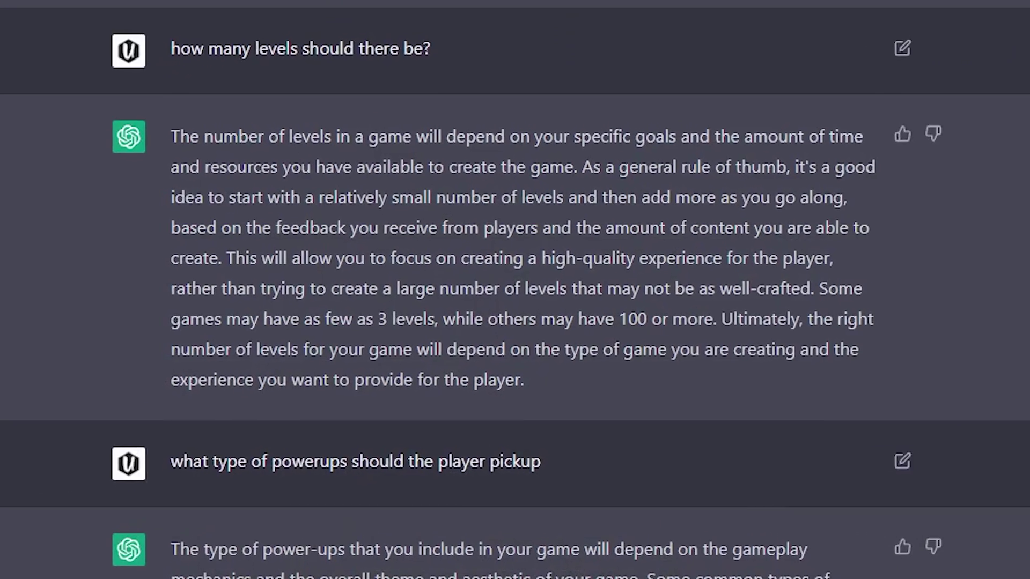
scroll(515, 290, down, 1)
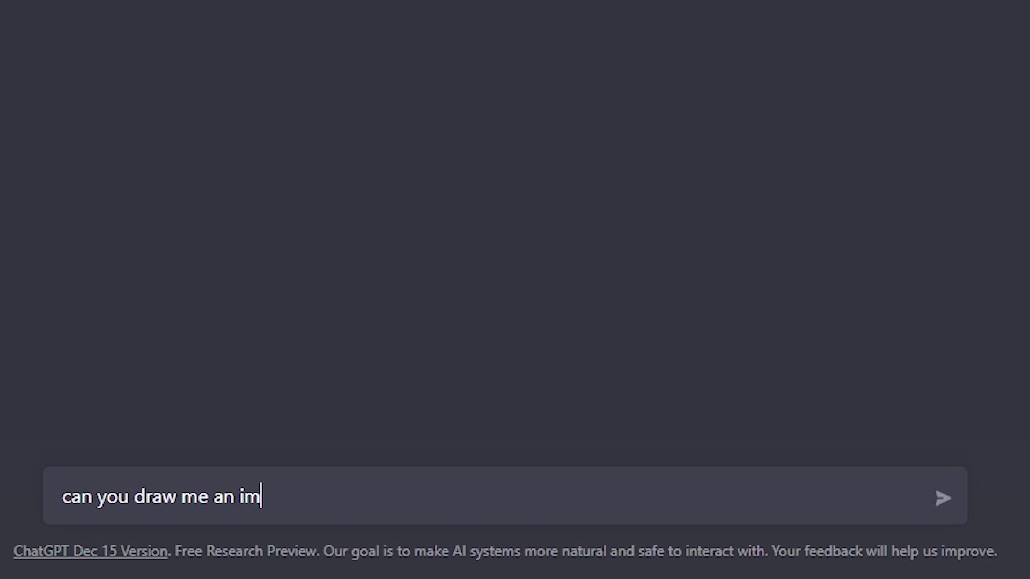
Step: Ask ChatGPT whether it can draw the Mona Lisa and scroll through its answer
text(ona lisa?)
key(Return)
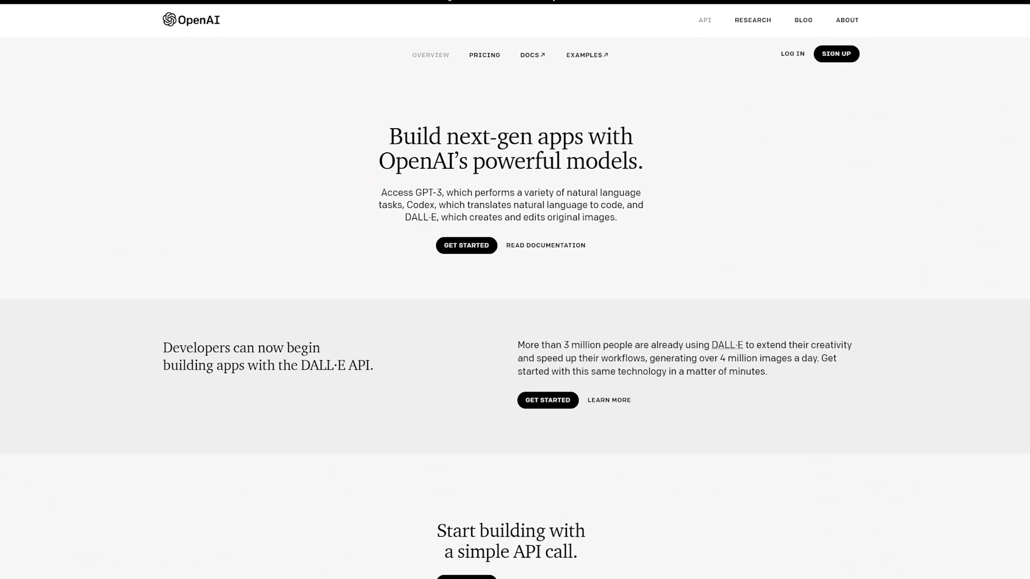
scroll(515, 289, down, 2)
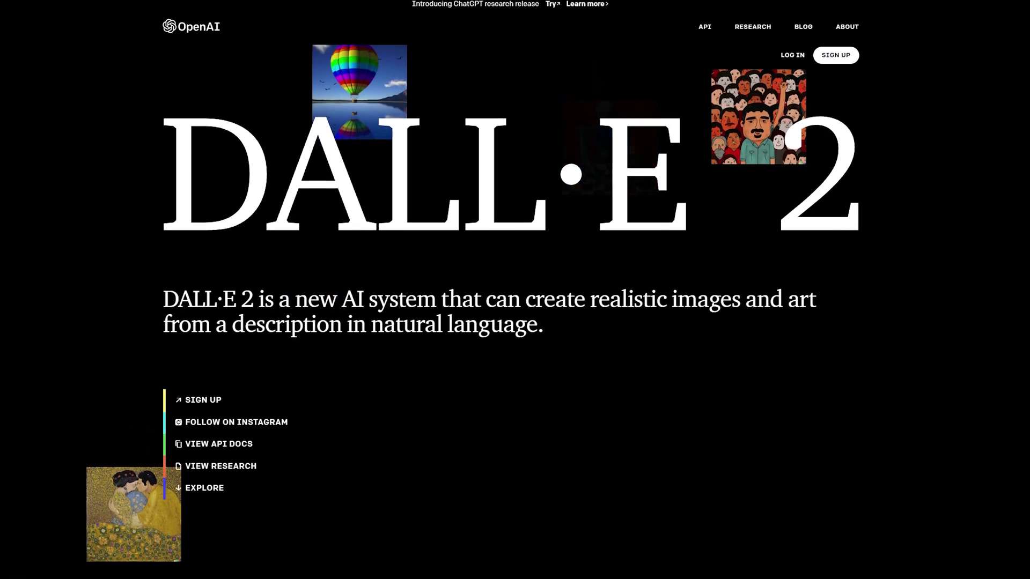
scroll(515, 290, down, 1)
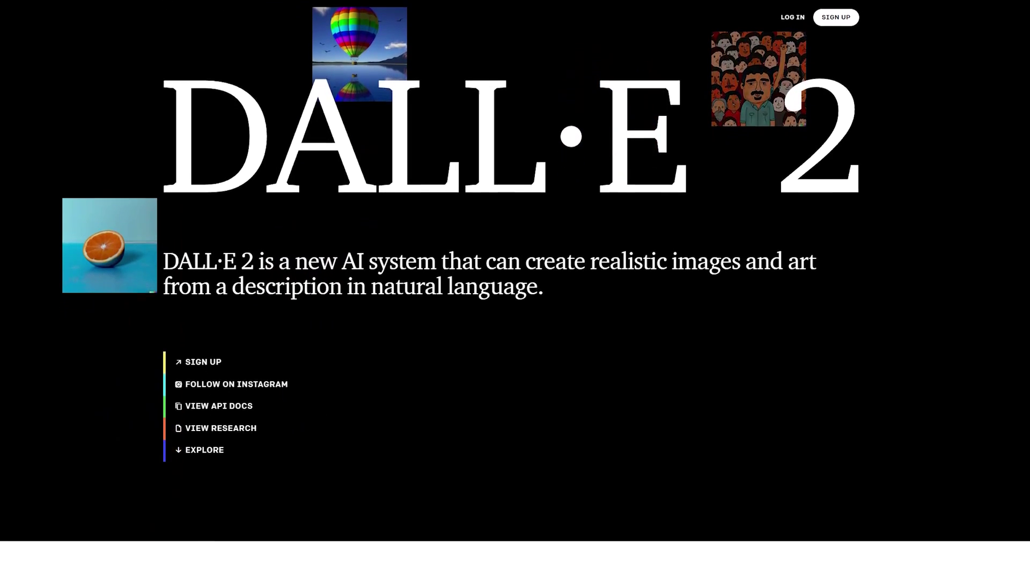
scroll(515, 290, down, 3)
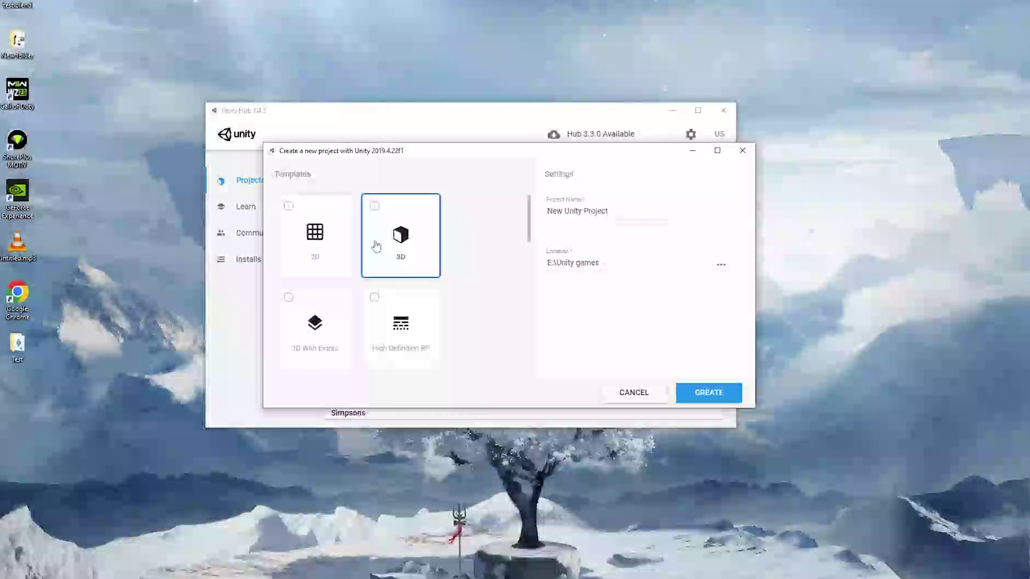
Step: Create the 2D project 'AI' and paste ChatGPT's movement script (A/D to move, F to jump) into it
text(AI Makes a Video!)
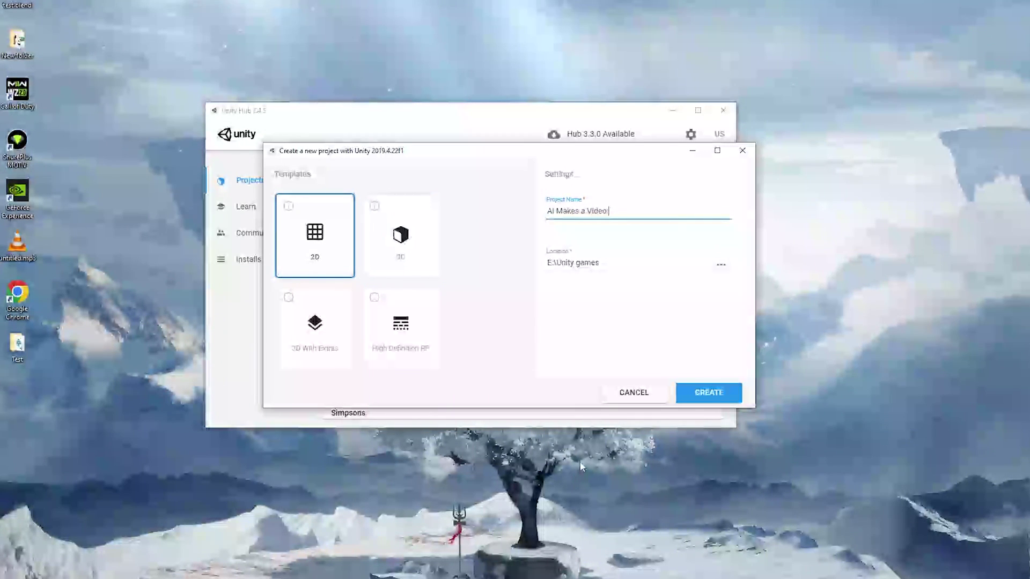
click(709, 392)
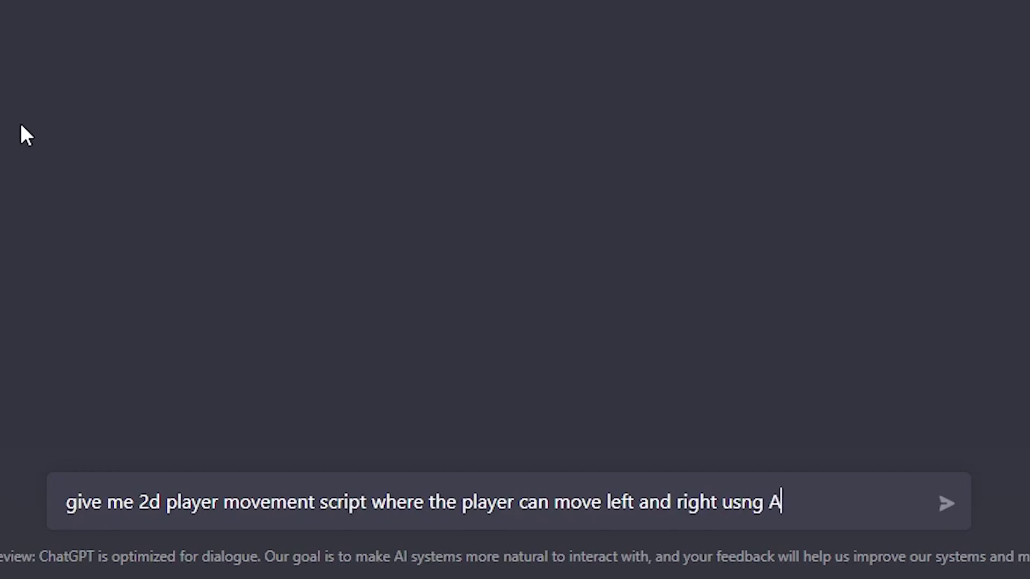
text(and D and jump with f)
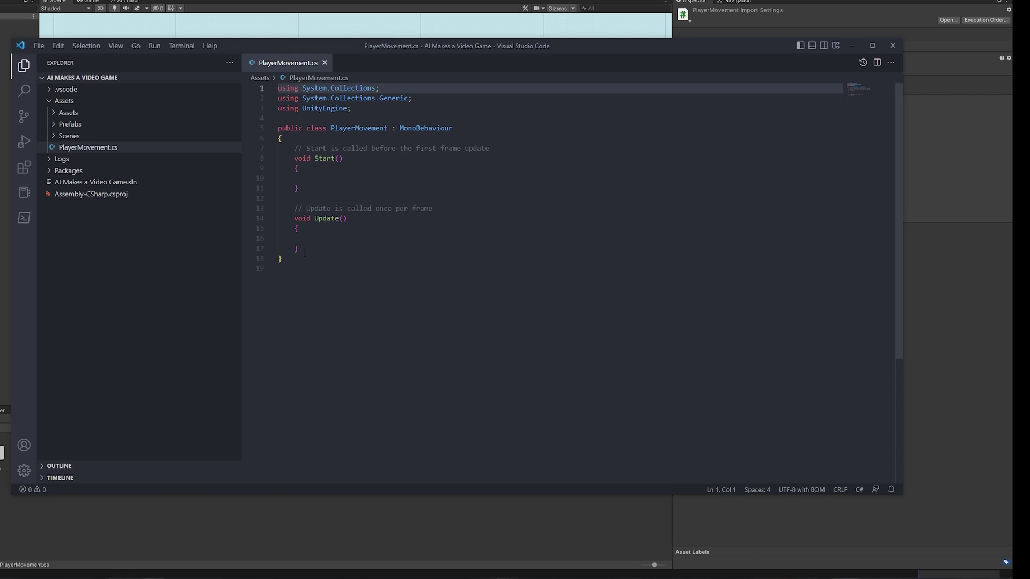
key(ctrl+a)
text(using System.Collections; using System.Collections.Generic; using UnityEngine;  public class PlayerController : MonoBehaviour {     public float speed = 10.0f;     public float jumpForce = 10.0f;      private Rigidbody2D rb;      void Start()     {         rb = GetComponent<Rigidbody2D>();     }      void Update()     {         // Get input from the user         float horizontalInput = Input.GetAxis("Horizontal");         float verticalInput = Input.GetAxis("Vertical");         bool jumpInput = Input.GetButtonDown("Jump");          // Calculate movement         Vector2 movement = new Vector2(horizontalInput, 0);         if (verticalInput == 0)         {             movement.y = verticalInput;         }         movement = movement.normalized * speed * Time.deltaTime;          // Move the player         rb.MovePosition(rb.position + movement);          // Handle jumping         if (jumpInput)         {             rb.AddForce(Vector2.up * jumpForce, ForceMode2D.Impulse);         }     } })
scroll(571, 288, up, 2)
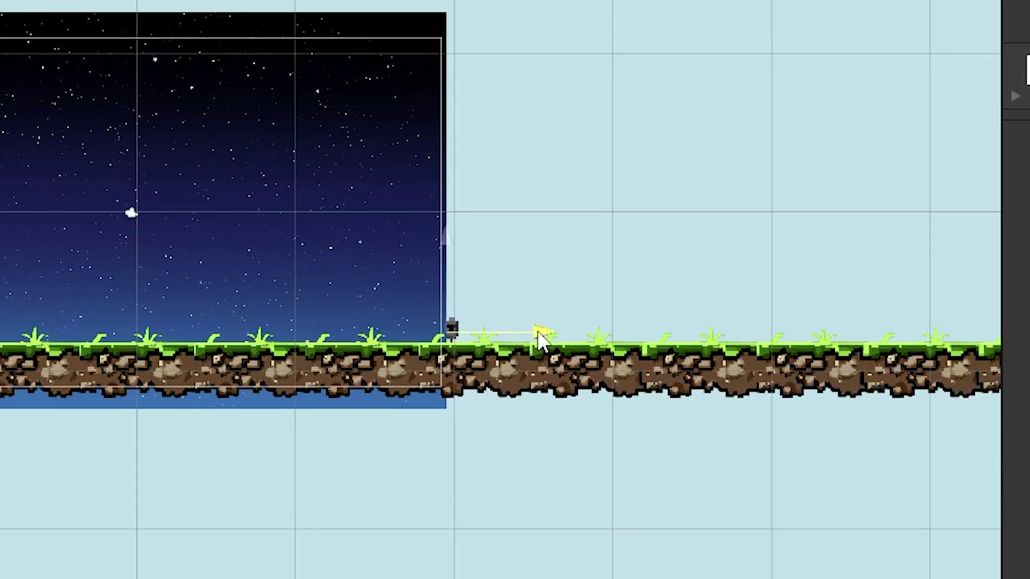
Step: Place the enemy on the ground, request left-right enemy movement from ChatGPT, and add a grass clump
drag(536, 338, 349, 348)
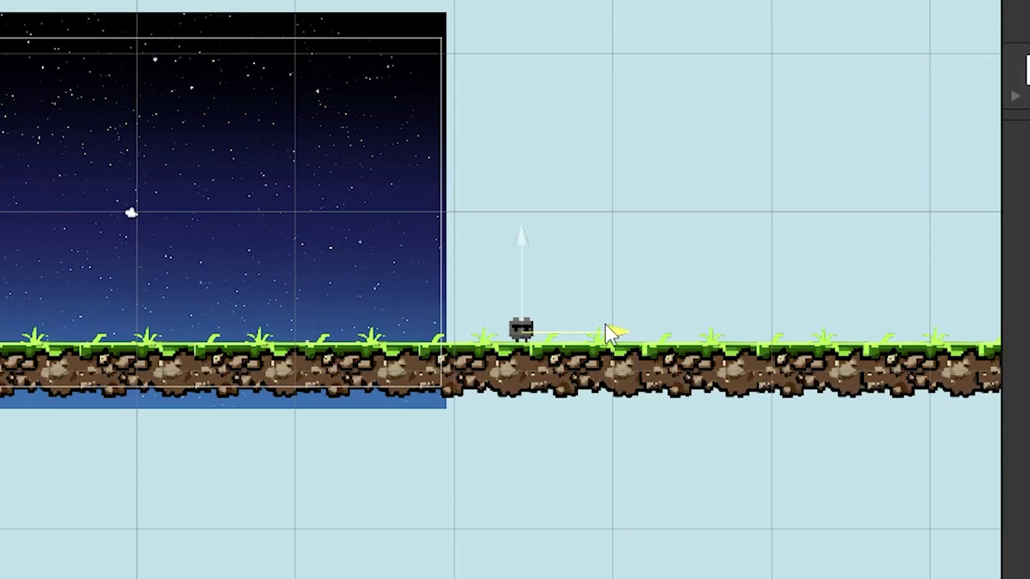
text(move left and right)
key(Return)
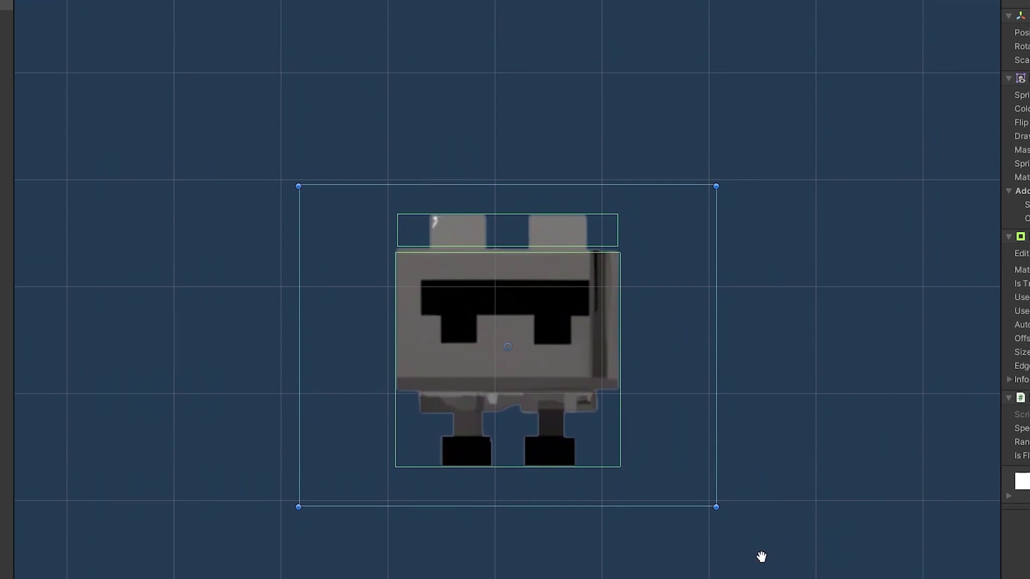
middle_drag(762, 557, 758, 542)
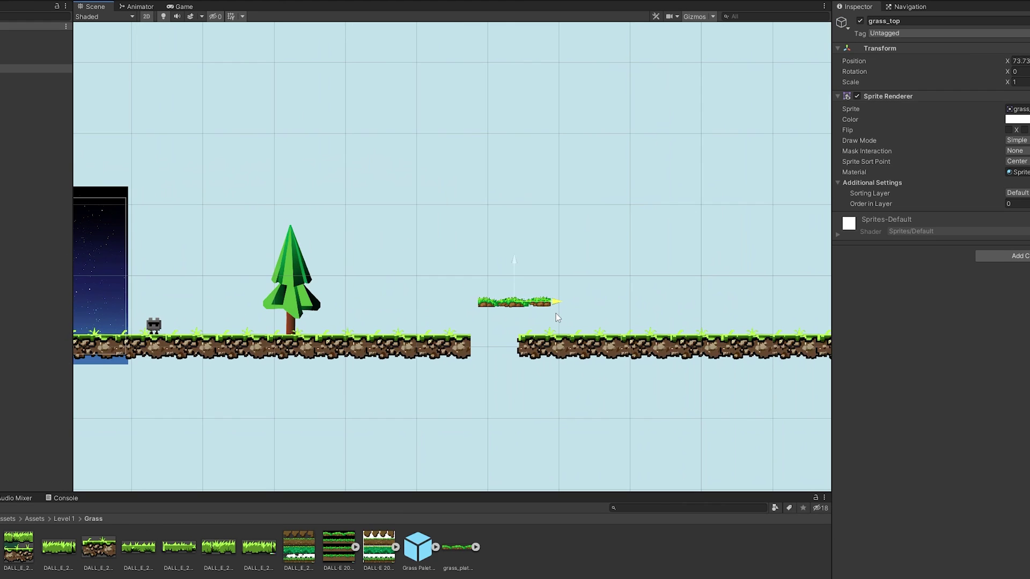
drag(556, 313, 565, 312)
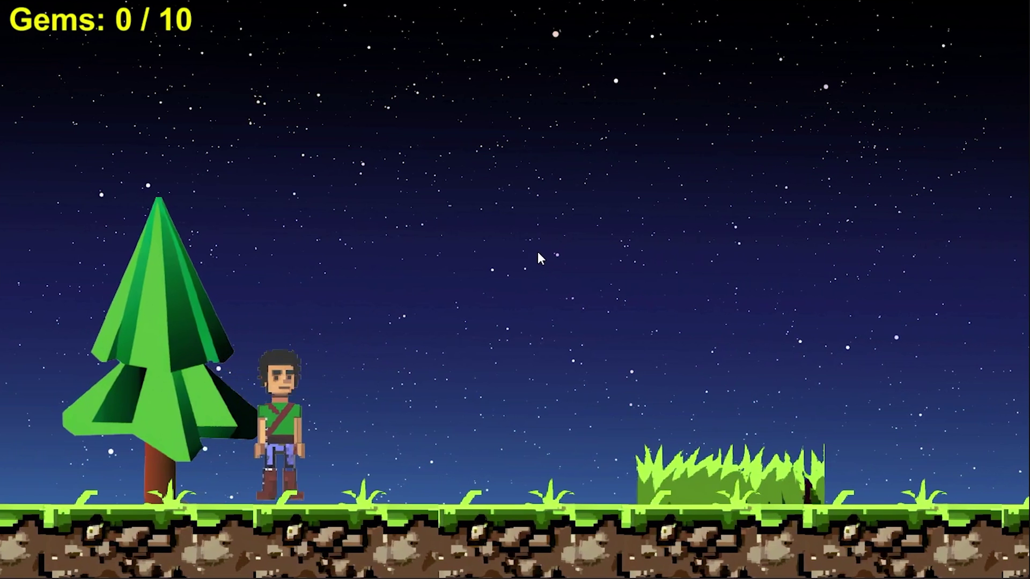
Step: Playtest the first level, running right and jumping to collect a gem past the enemy and tree
key(Right)
key(space)
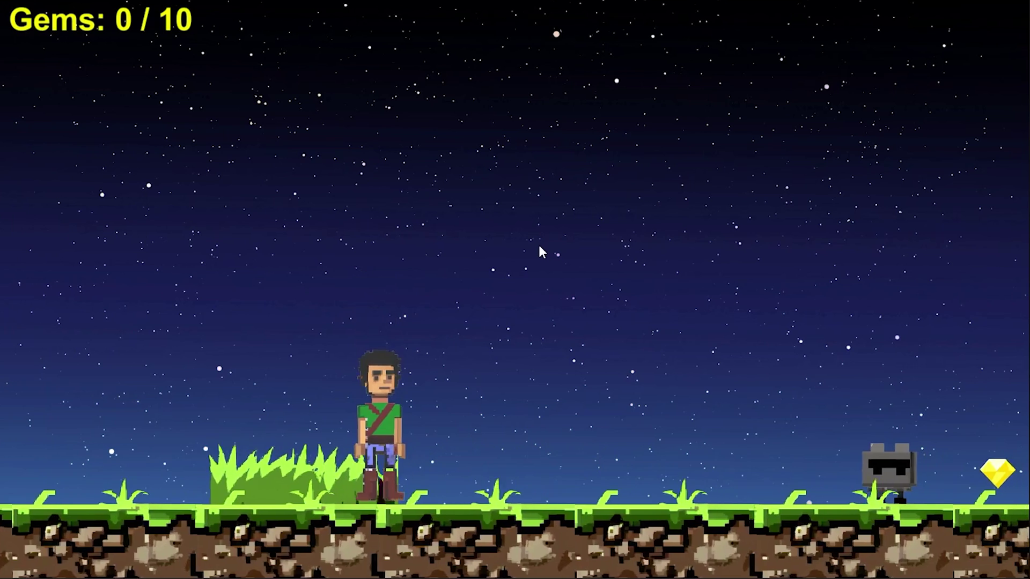
key(space)
key(Right)
key(space)
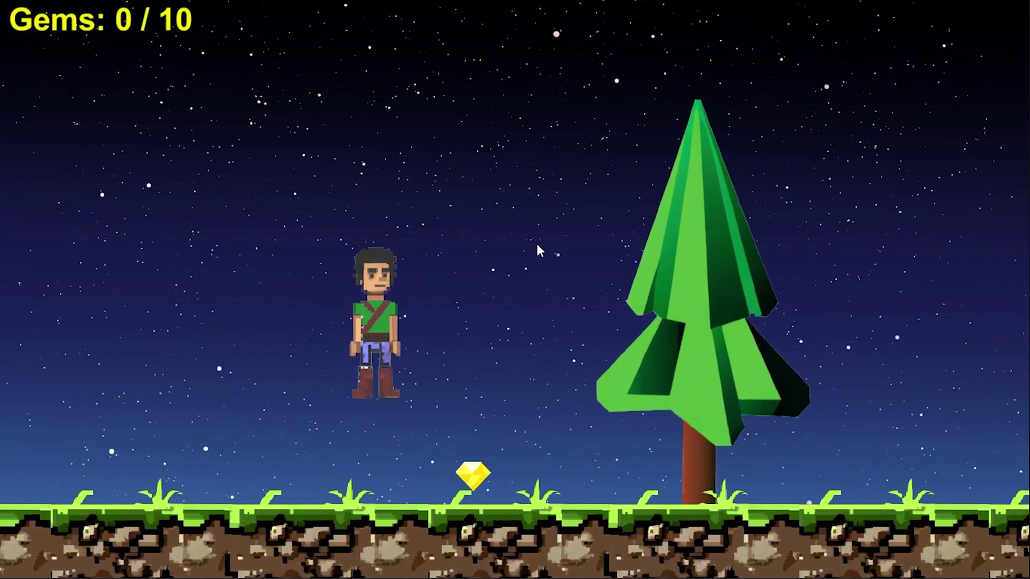
key(Right)
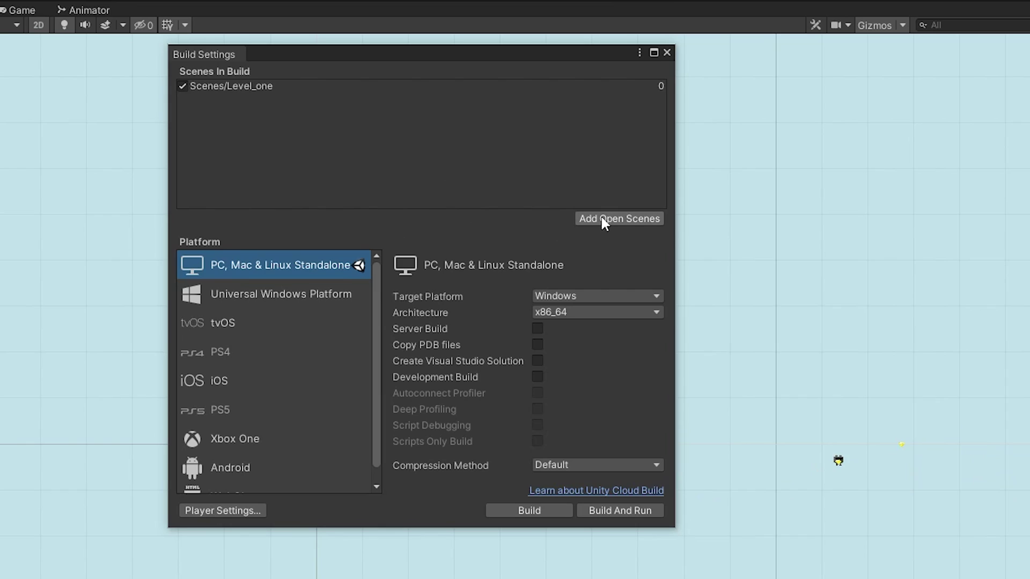
Step: Add the level to the build, place a jump-boost pickup, and request a movement-script variable check
click(611, 219)
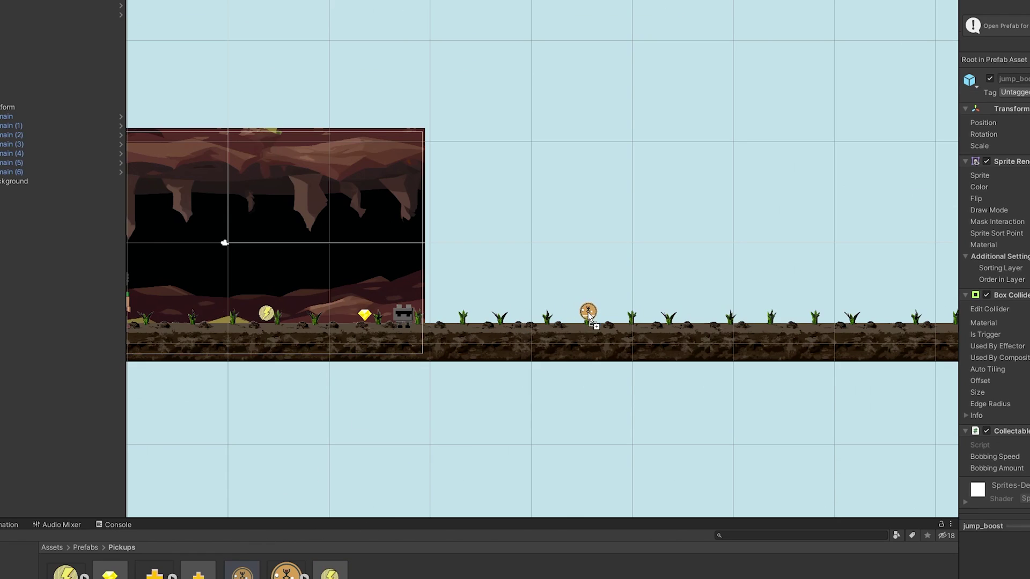
drag(589, 317, 589, 319)
middle_drag(633, 339, 406, 353)
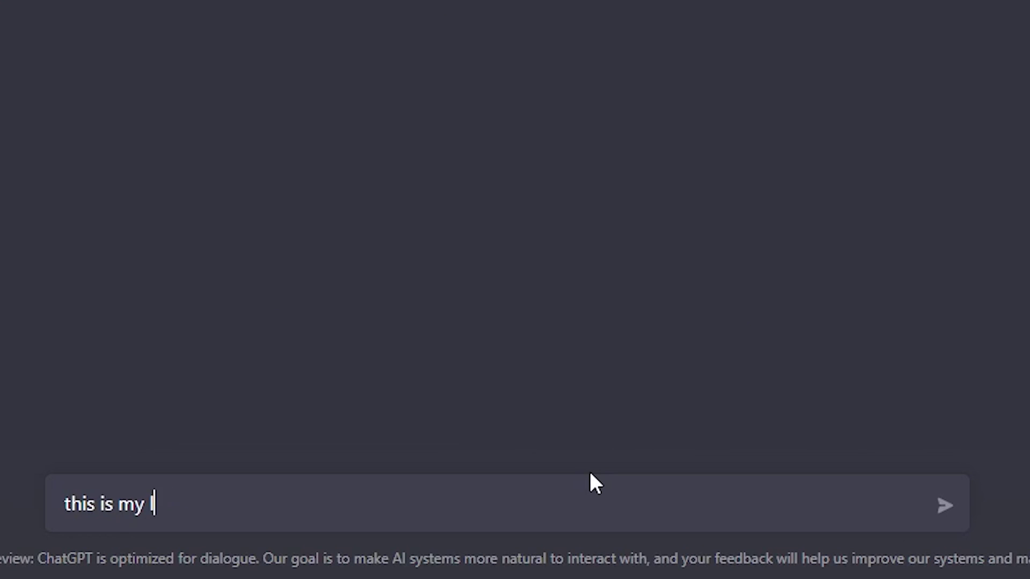
text(player movement script for my 2d platformer game, can you add a variable check for speed boost if its e)
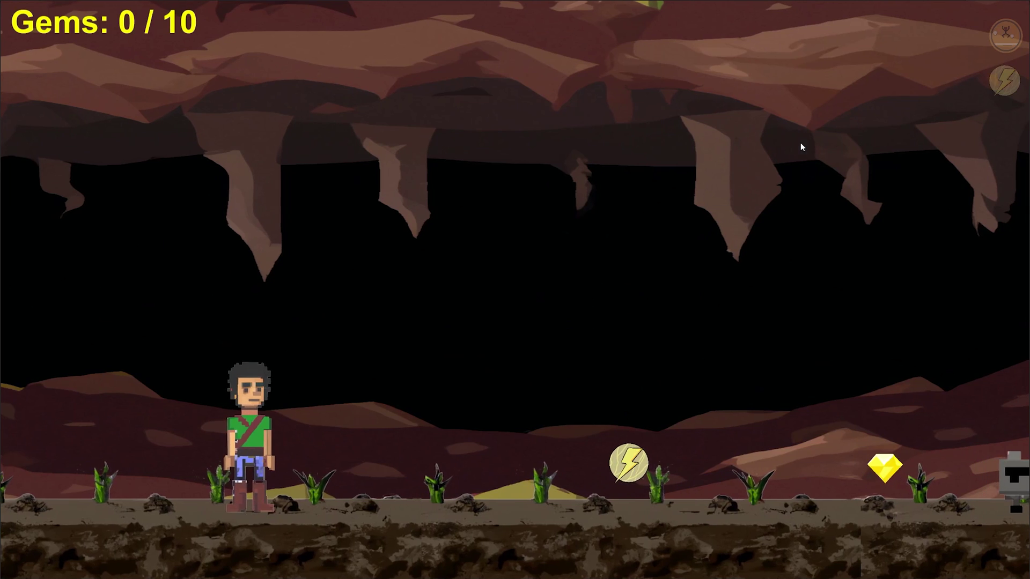
Step: Playtest the cave level, running right and jumping over the stone enemy to collect gems
key(Right)
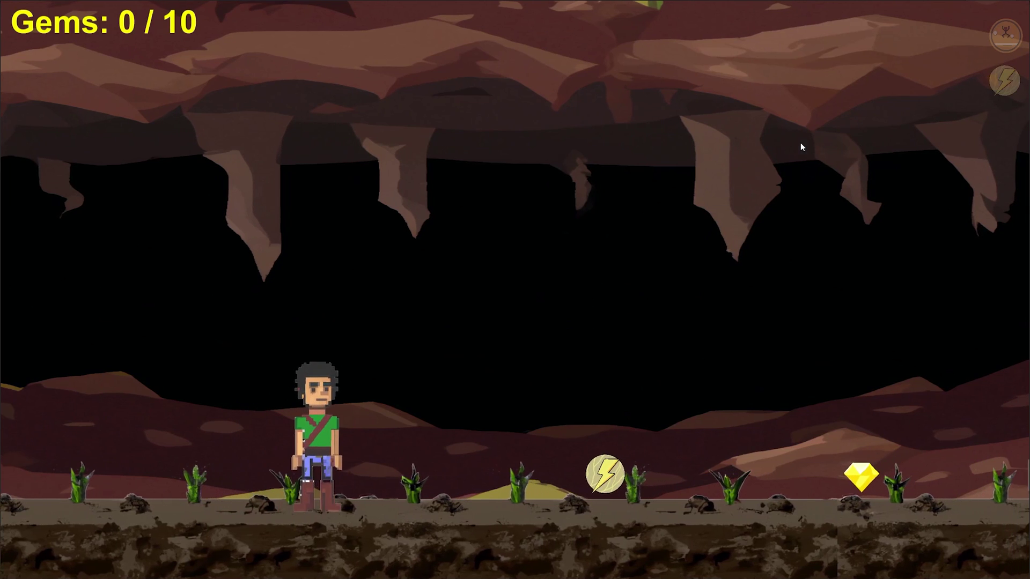
key(space)
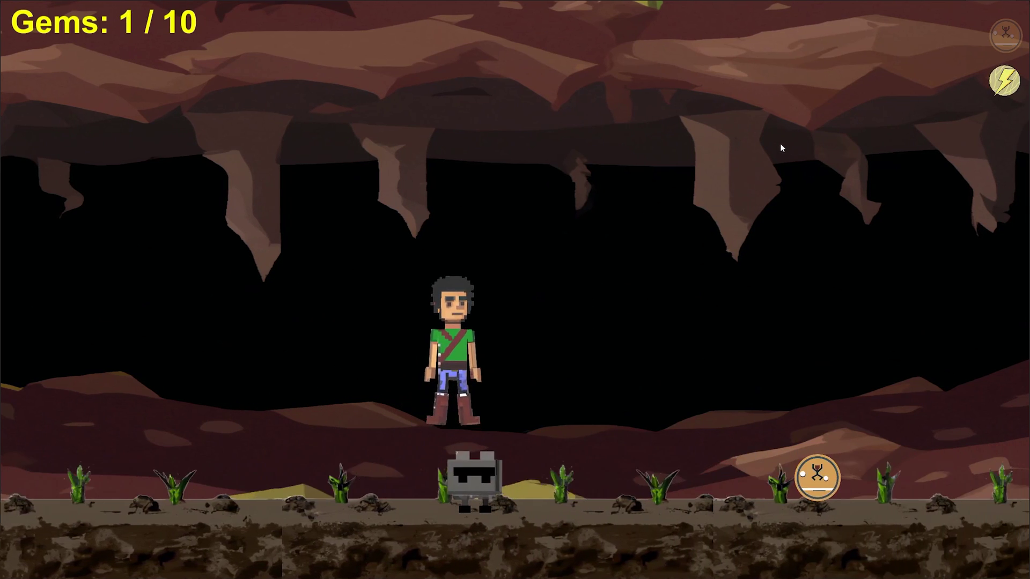
key(space)
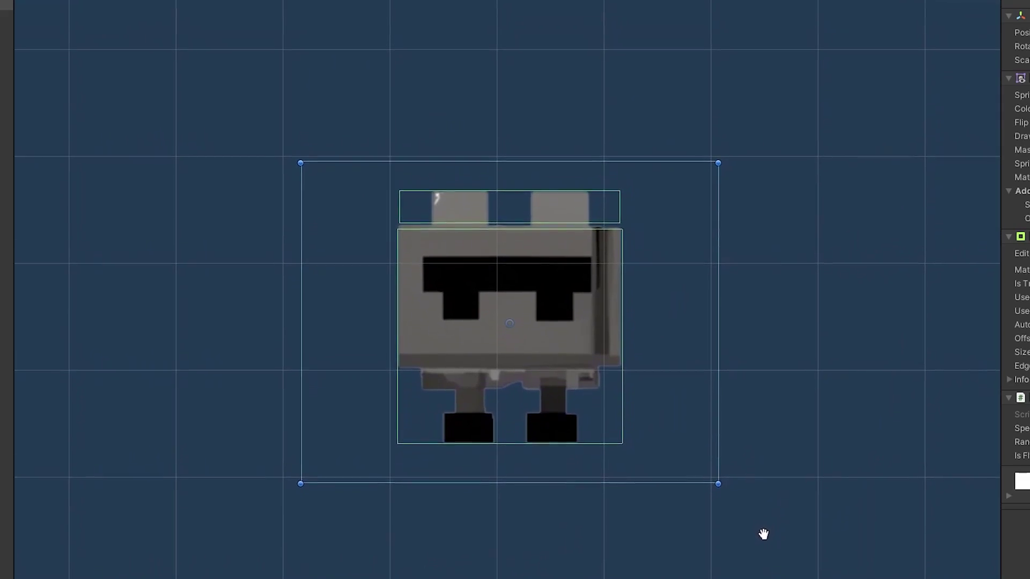
middle_drag(764, 534, 761, 551)
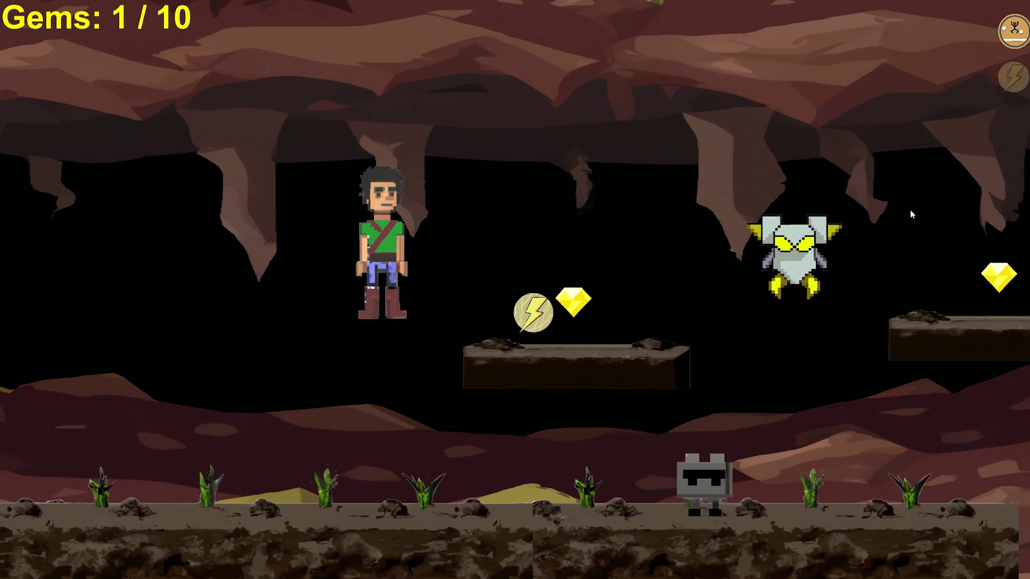
key(Right)
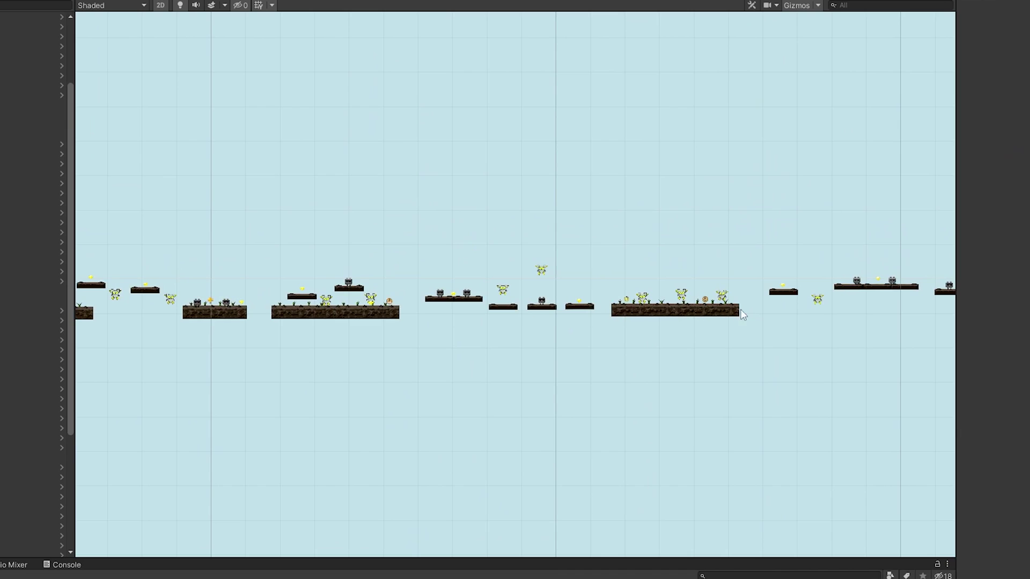
middle_drag(743, 315, 735, 307)
scroll(671, 295, up, 2)
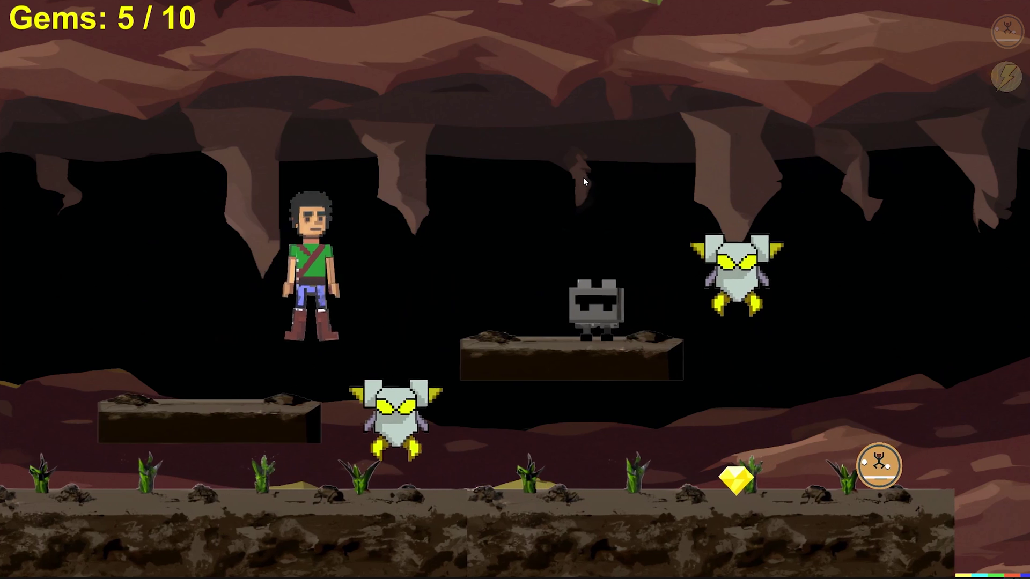
key(Right)
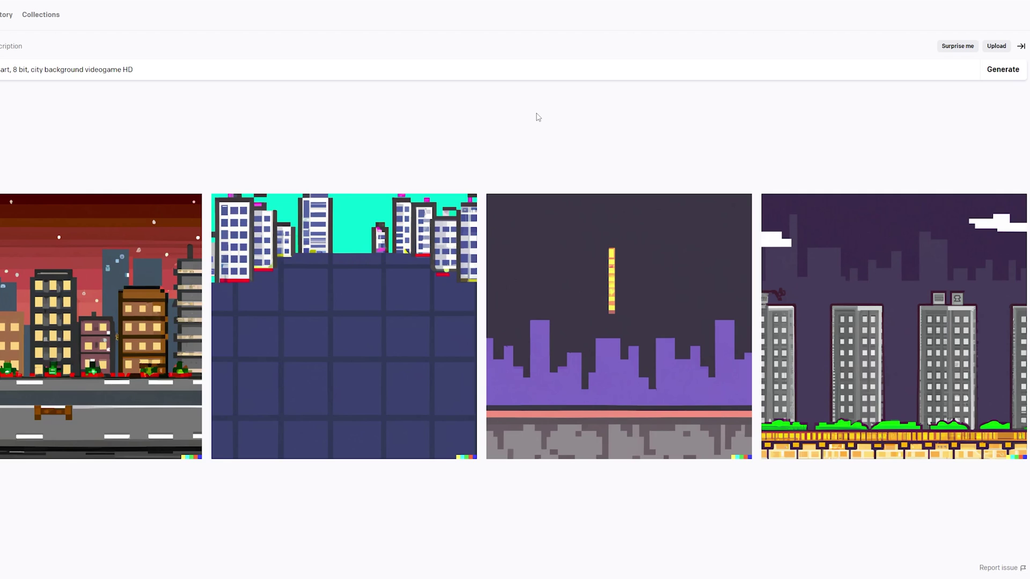
Step: Open the icy stone platform sprite from the generated DALL·E results for a closer look
click(793, 259)
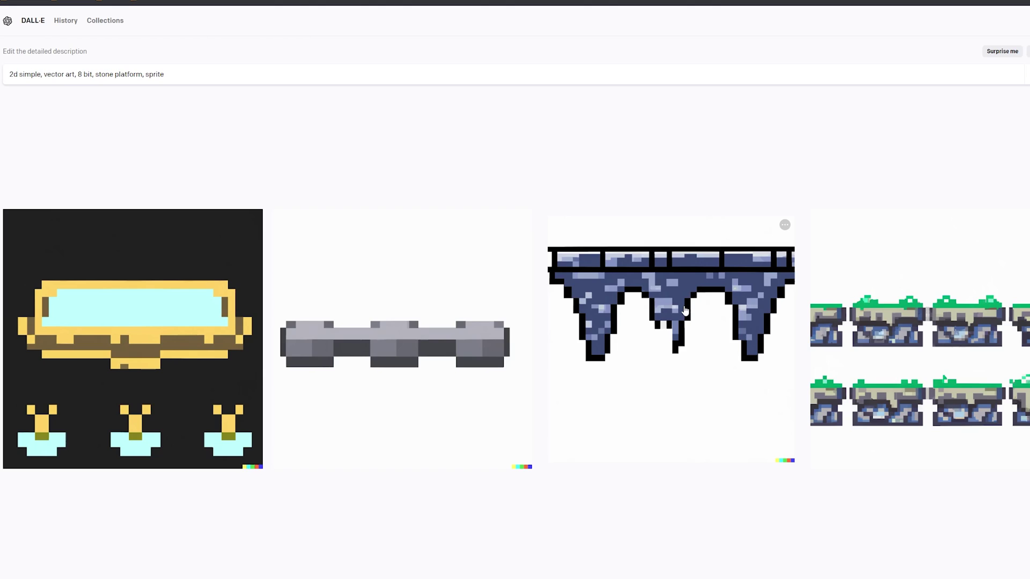
click(651, 265)
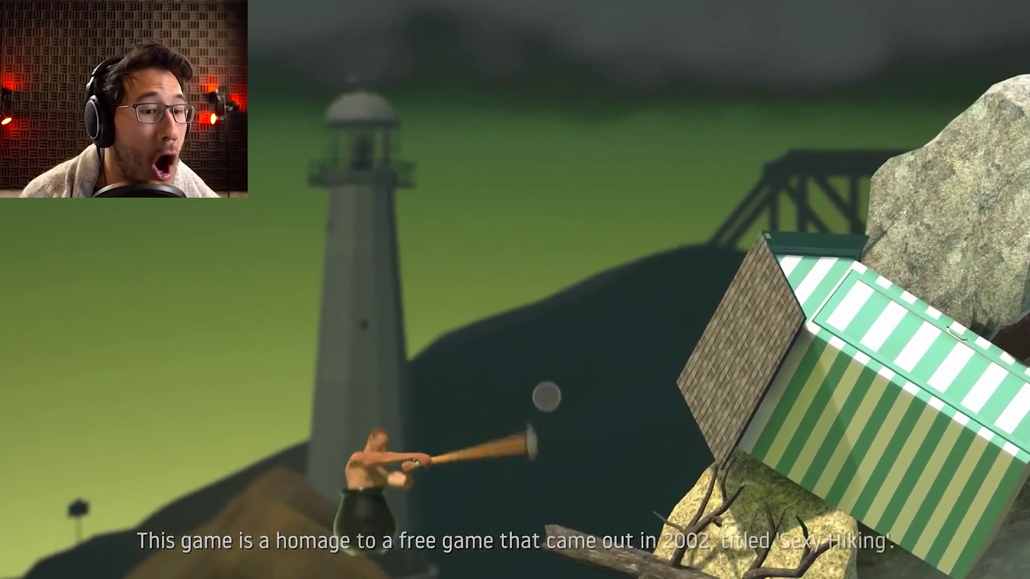
Step: Ask ChatGPT about a boss fight and for an enemy script moving randomly left-right and up-down, without landing jitter
text(former game in unity have a stronger enemy)
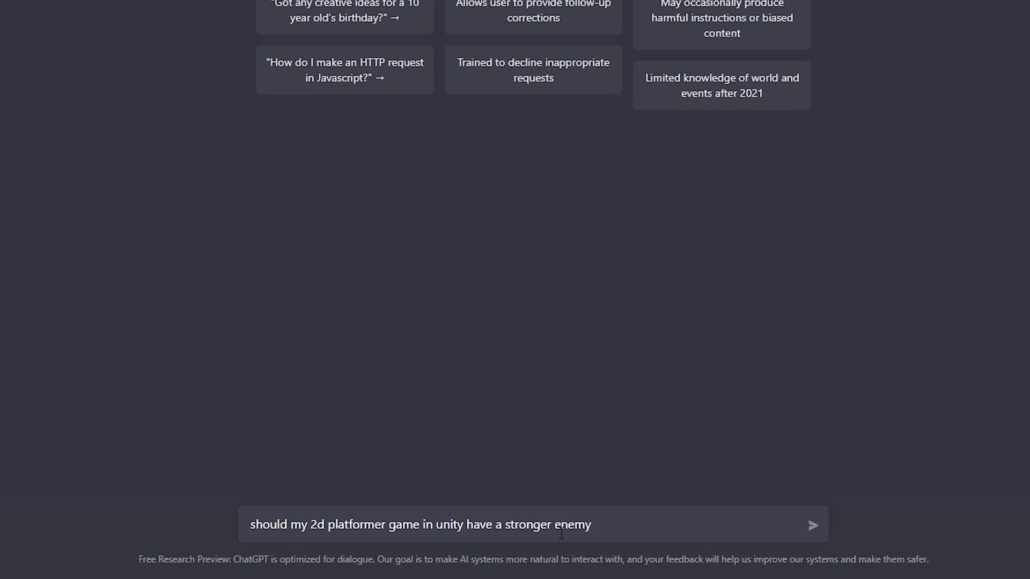
text( or boss fight?)
key(Return)
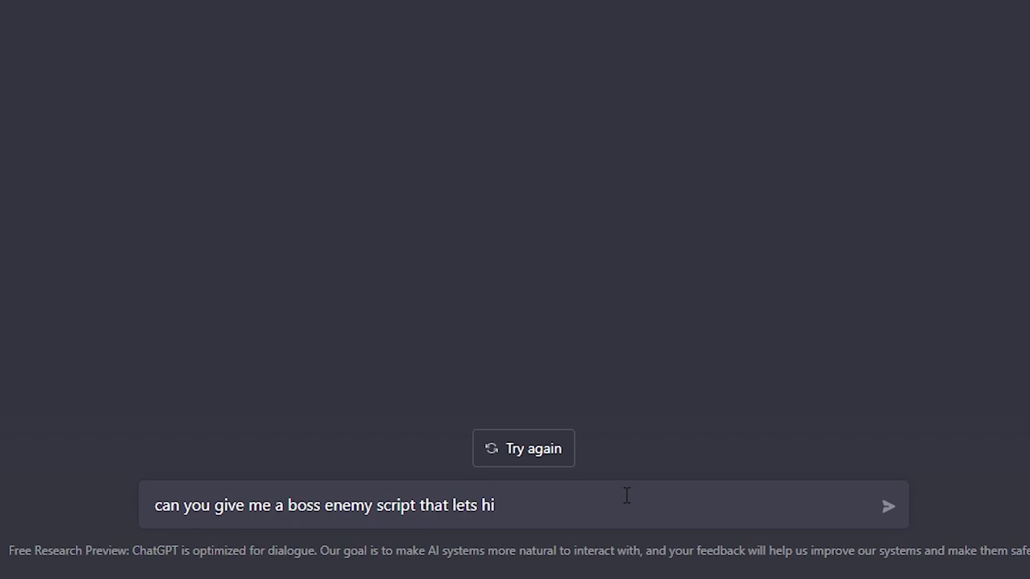
text(right randomly, up and down rand)
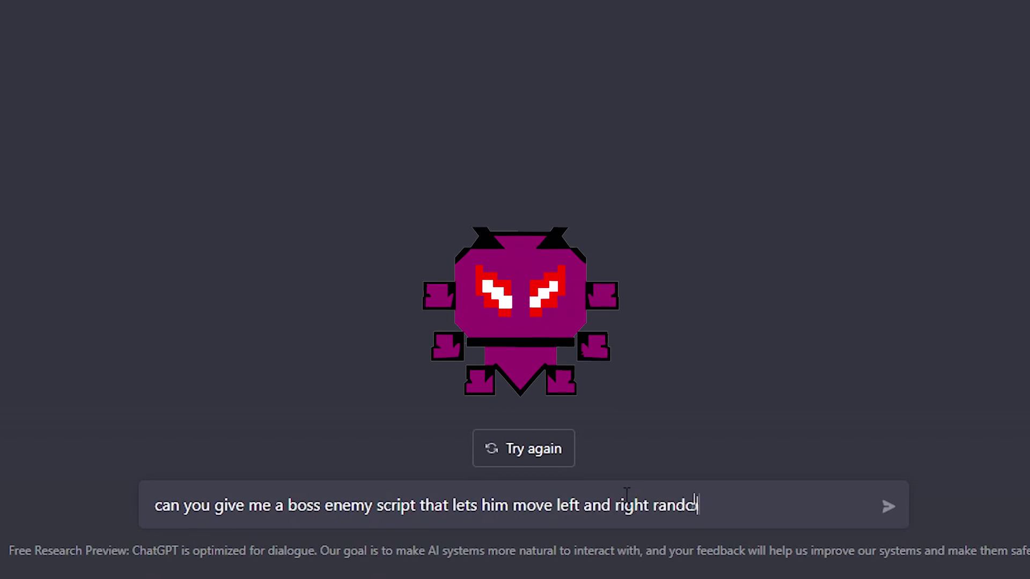
text(omly an)
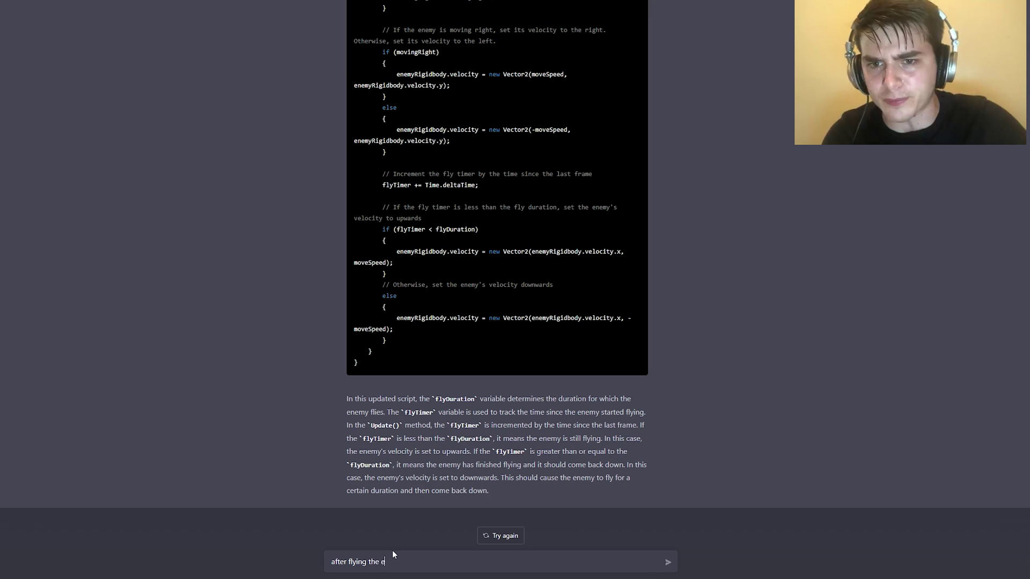
text(nemy lands and jitters)
key(Return)
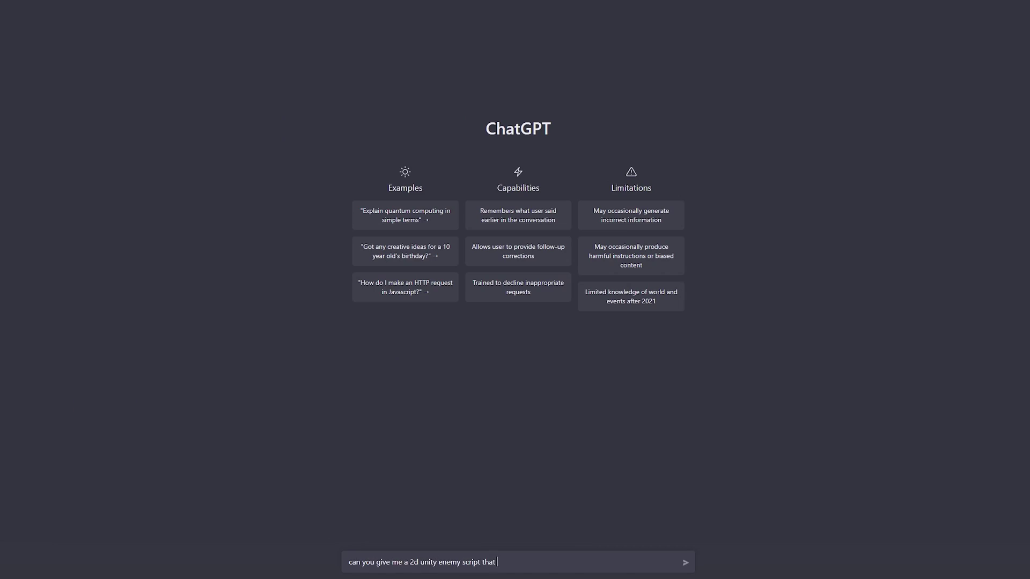
key(Return)
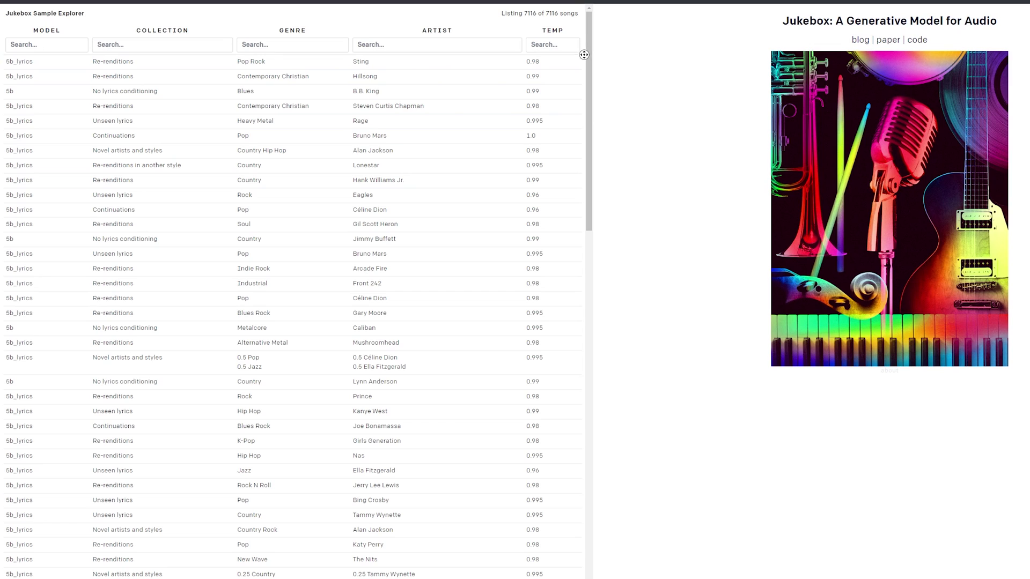
Step: Scroll down the Jukebox sample table to the 'Electronic, in the style of Yello' track
scroll(583, 54, down, 1)
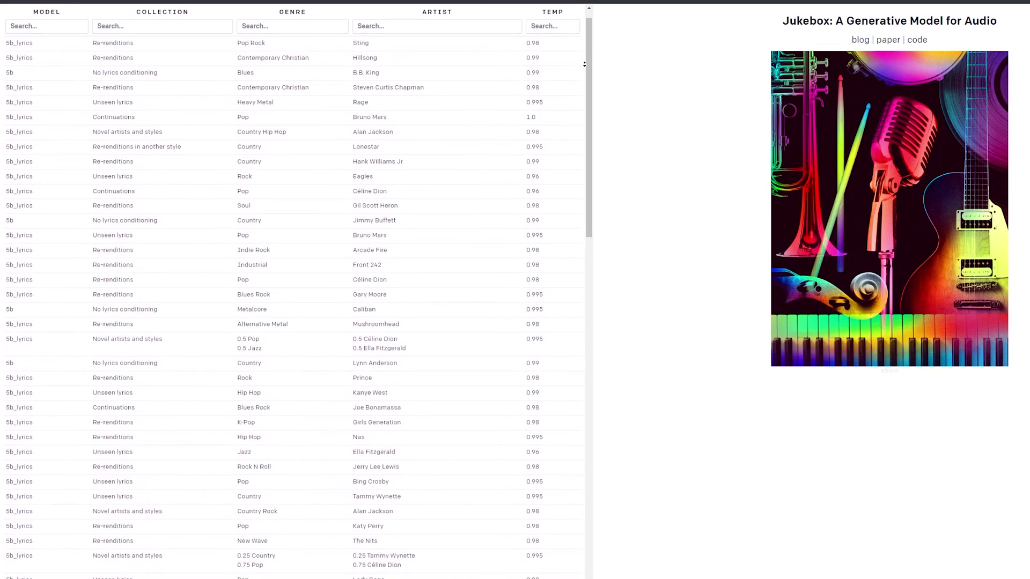
scroll(586, 65, down, 3)
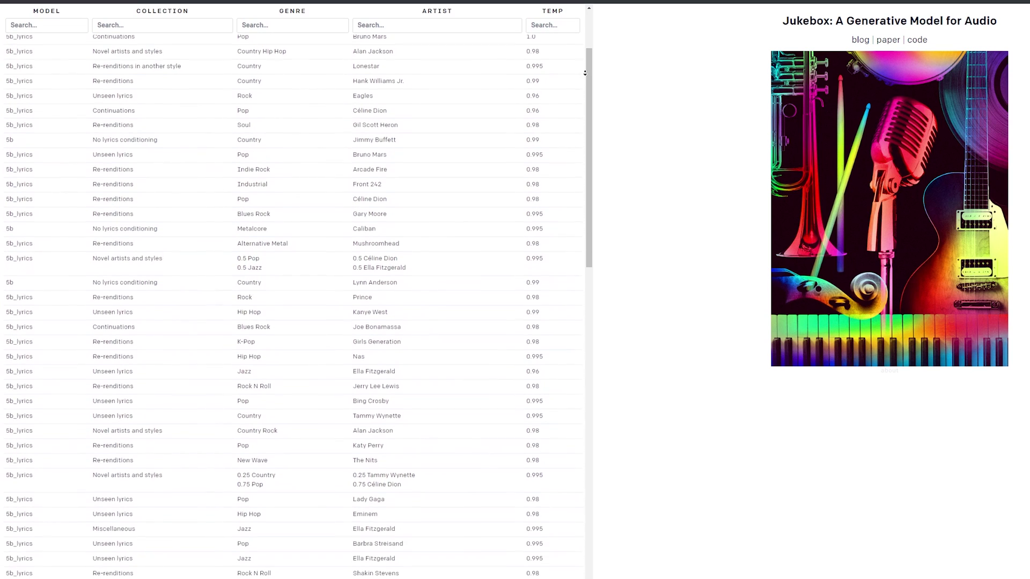
scroll(585, 76, down, 2)
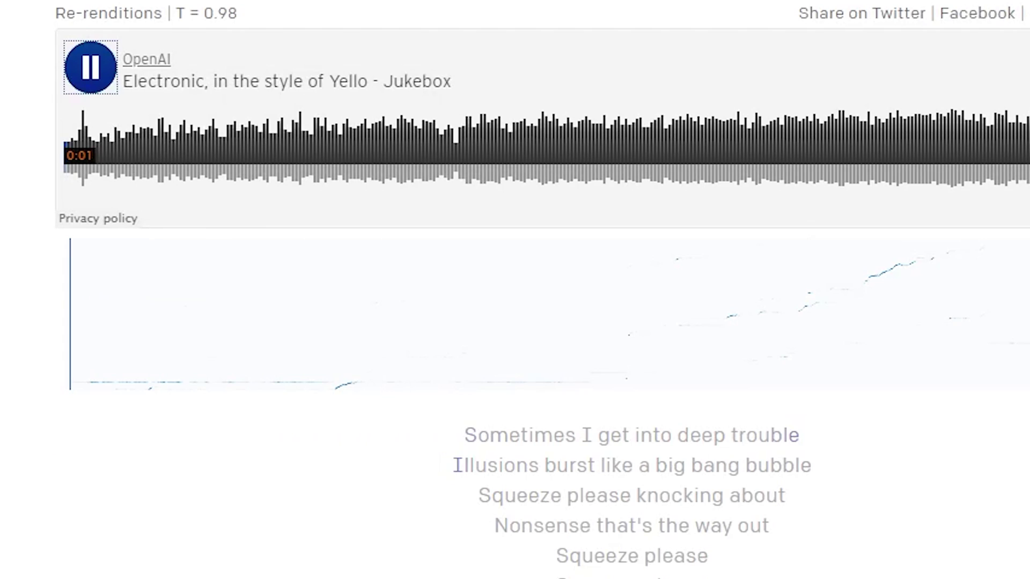